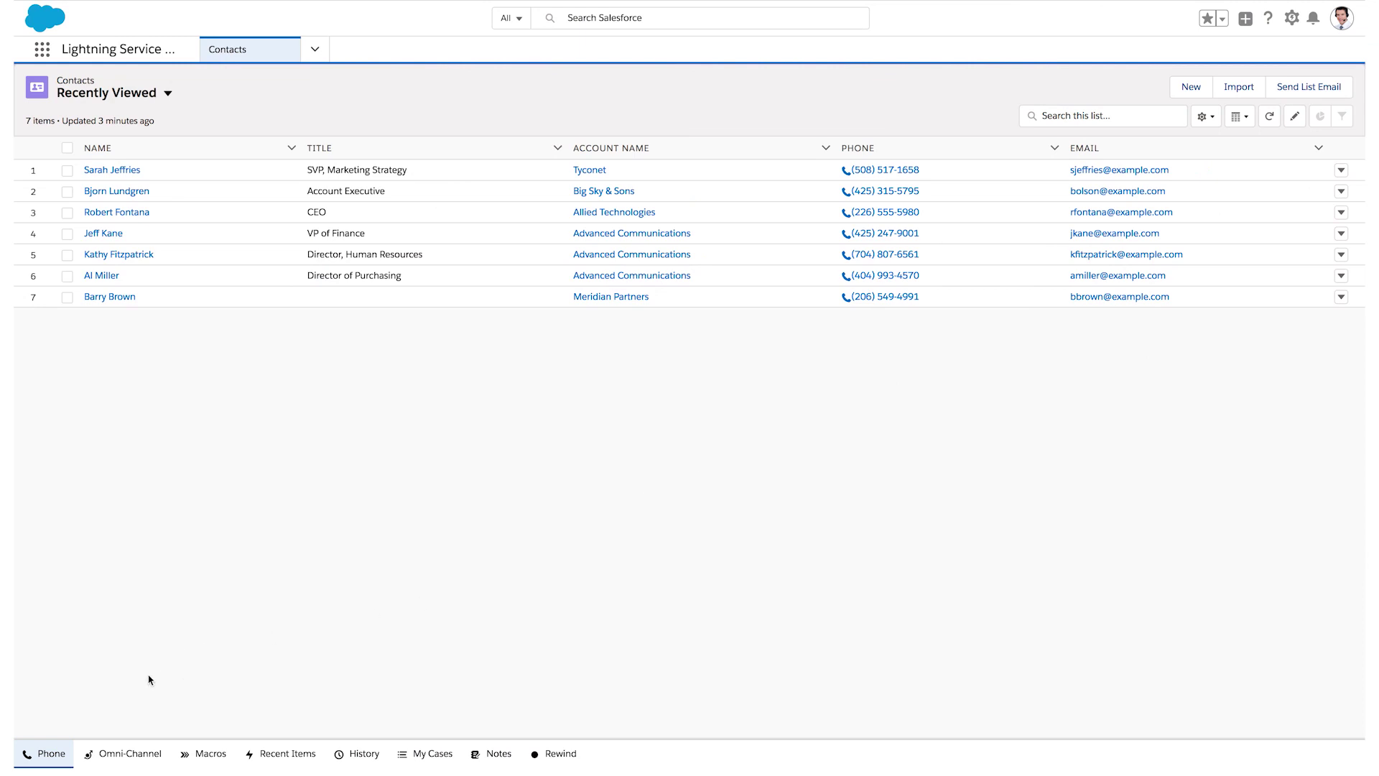
Step: Open and collapse the softphone, then check Omni-Channel status as the wrong-invoice case pops
{"action": "left_click", "coordinate": [43, 754]}
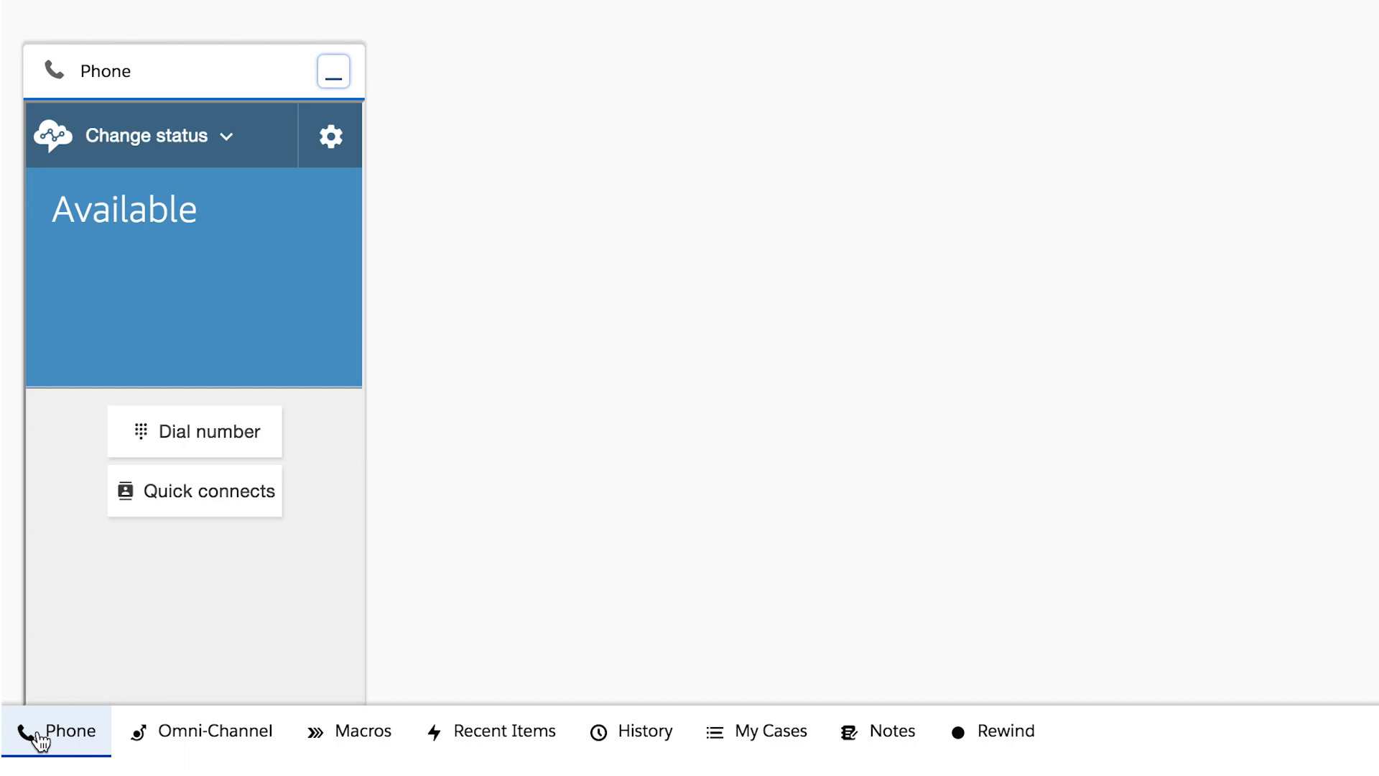
{"action": "left_click", "coordinate": [40, 739]}
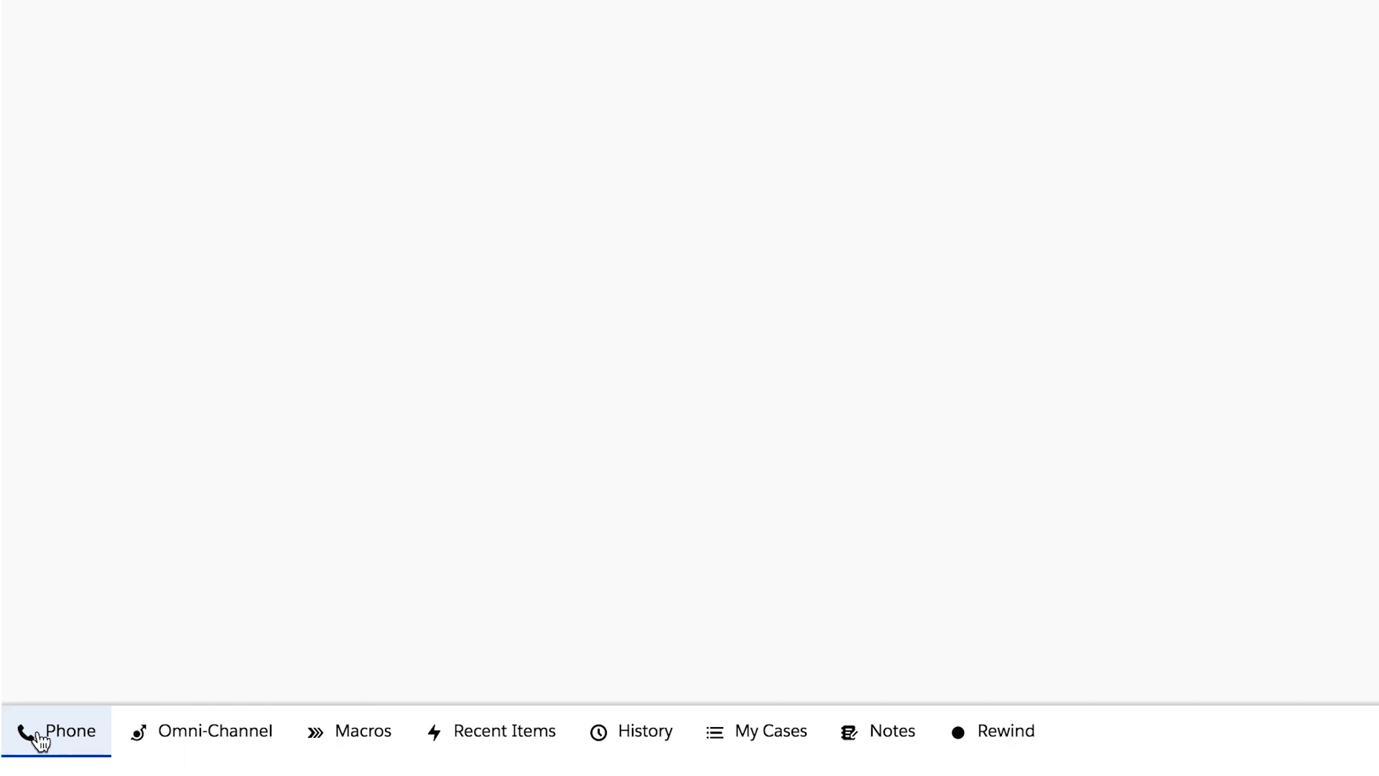
{"action": "left_click", "coordinate": [164, 741]}
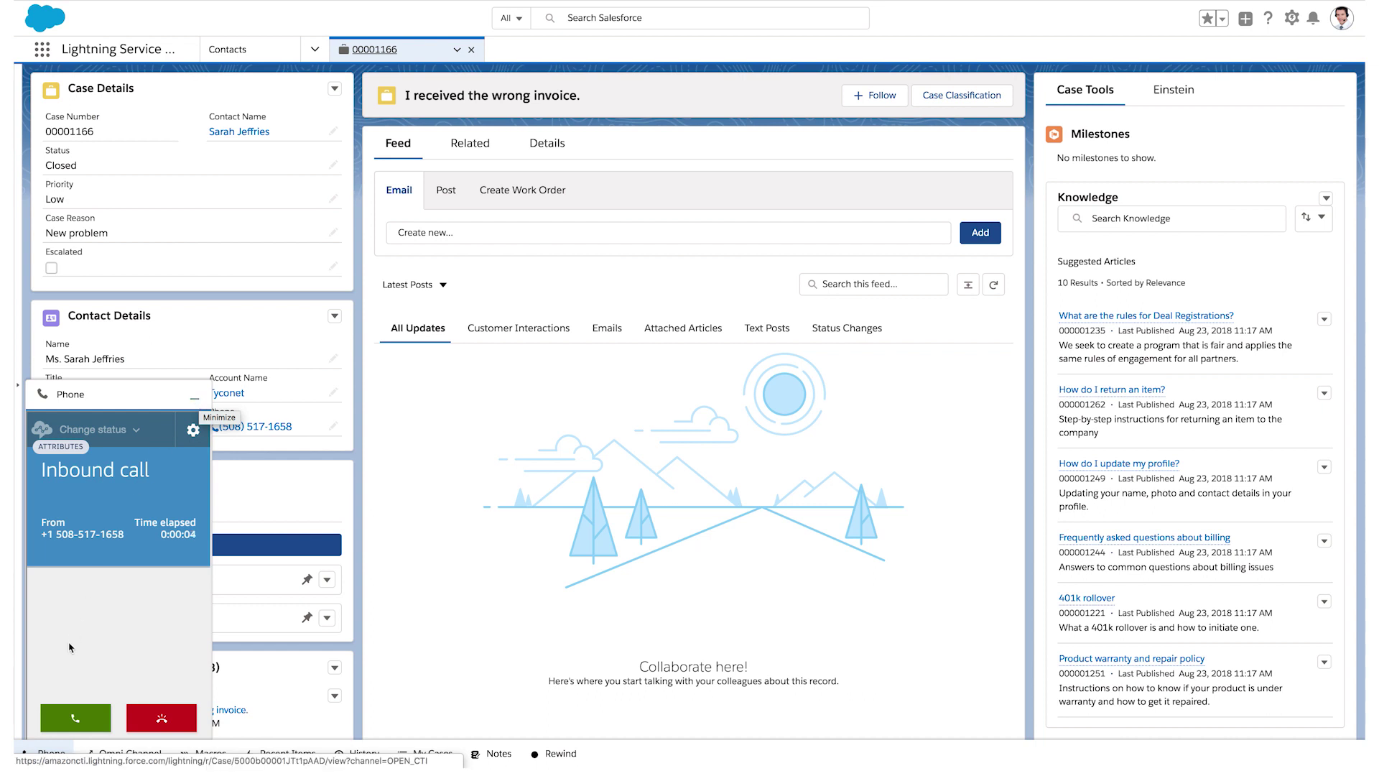
Step: Accept the inbound customer call, then end it so the softphone goes to AfterCallWork
{"action": "left_click", "coordinate": [68, 711]}
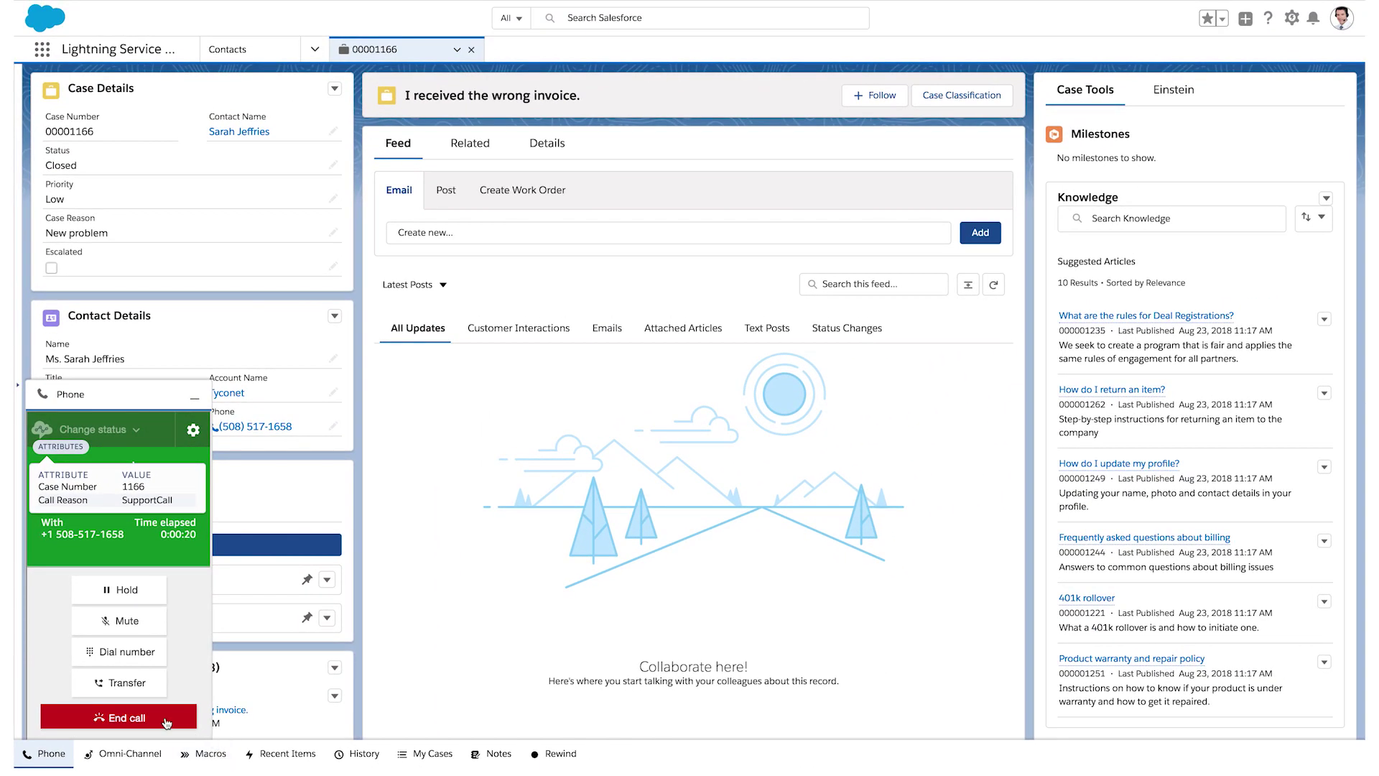
{"action": "left_click", "coordinate": [162, 717]}
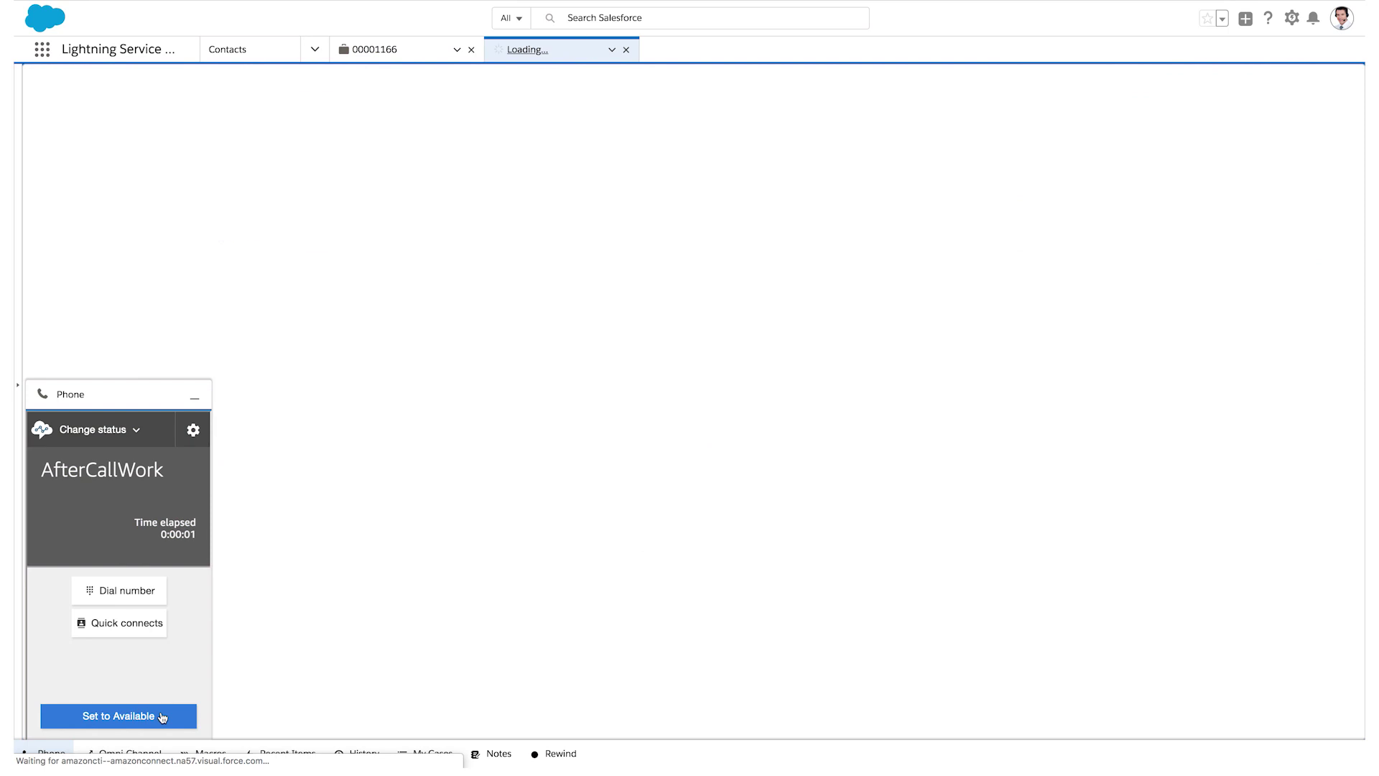
Step: Collapse the softphone and open the Cirrus Energy Contact Center - Complex contact flow
{"action": "left_click", "coordinate": [194, 396]}
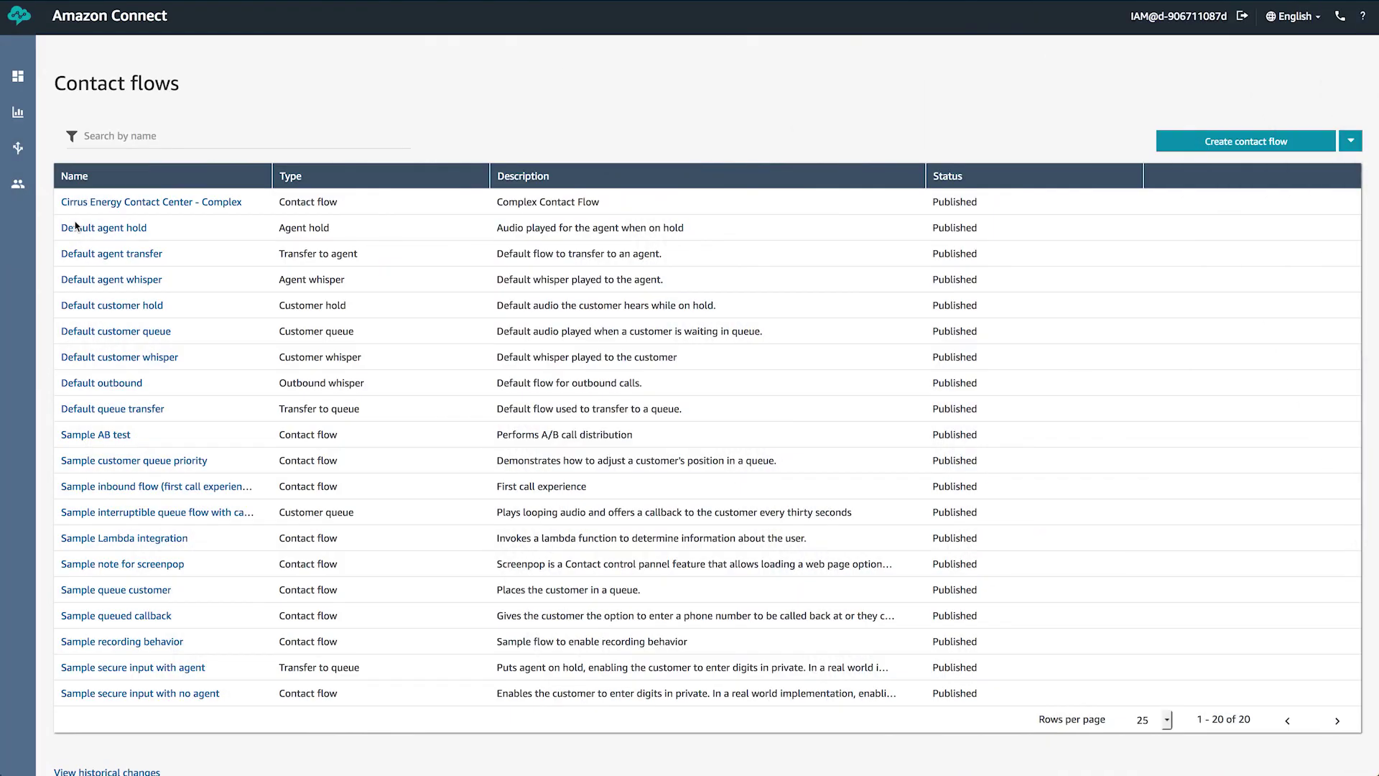
{"action": "left_click", "coordinate": [183, 204]}
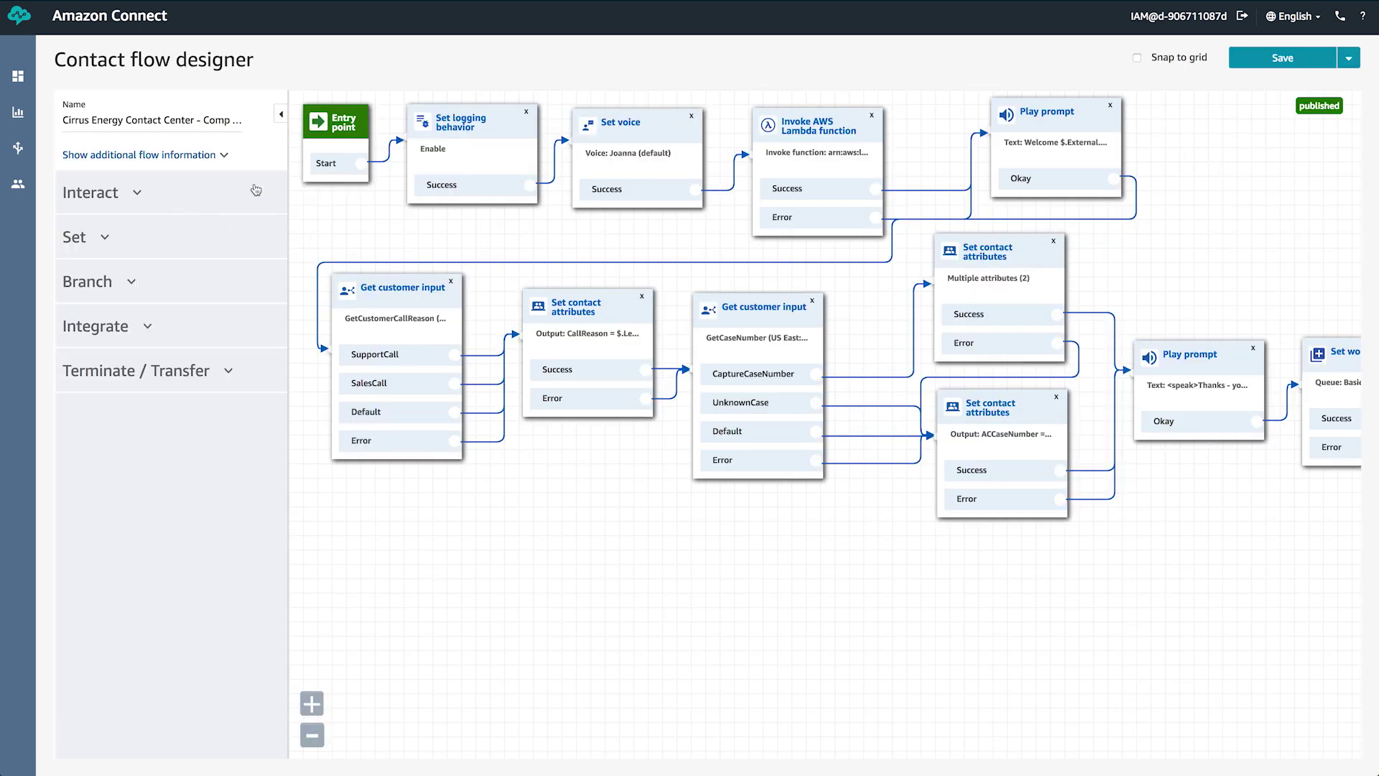
Step: Expand and collapse the Interact block list in the Cirrus Energy flow designer
{"action": "left_click", "coordinate": [140, 193]}
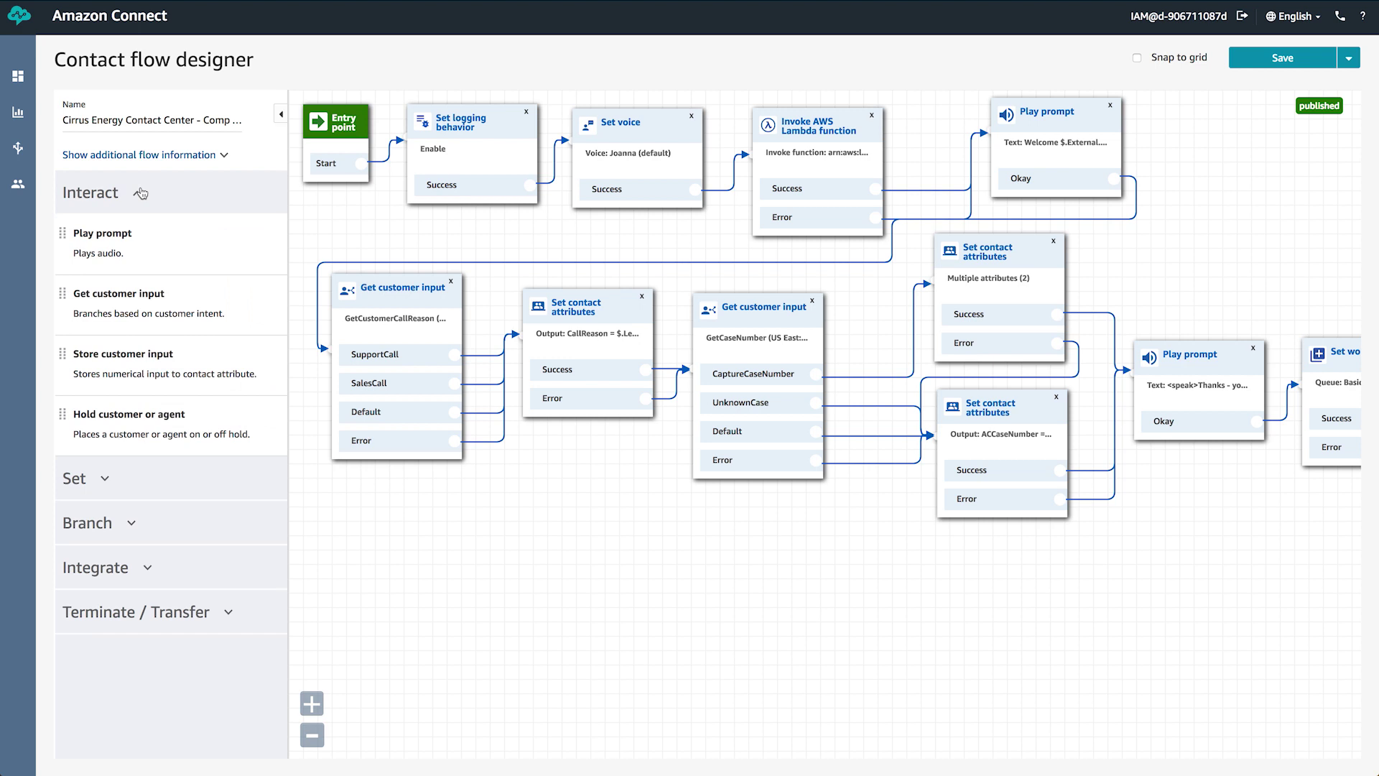
{"action": "left_click", "coordinate": [141, 193]}
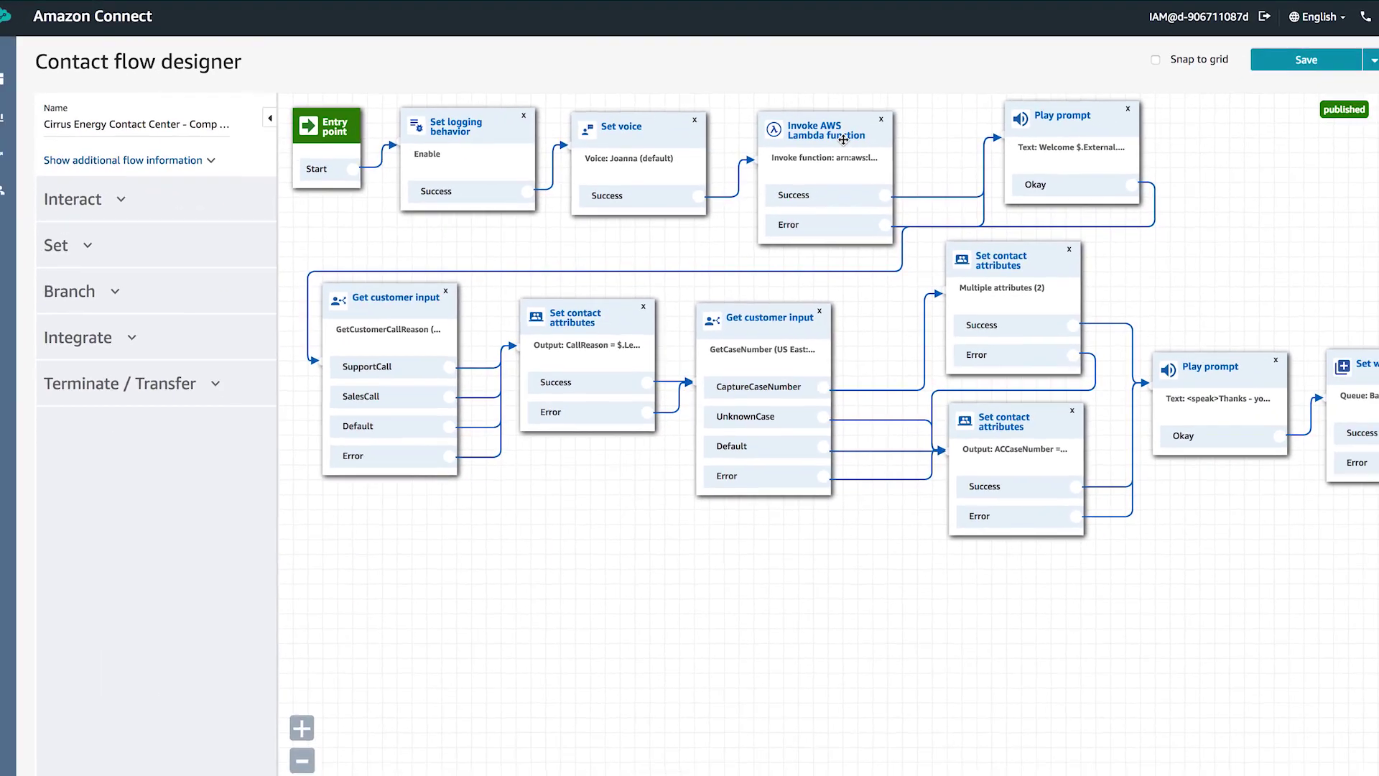
Step: Review the Invoke AWS Lambda block's lookup parameters: Contact object, fields Id and Name, by homephone
{"action": "left_click", "coordinate": [834, 135]}
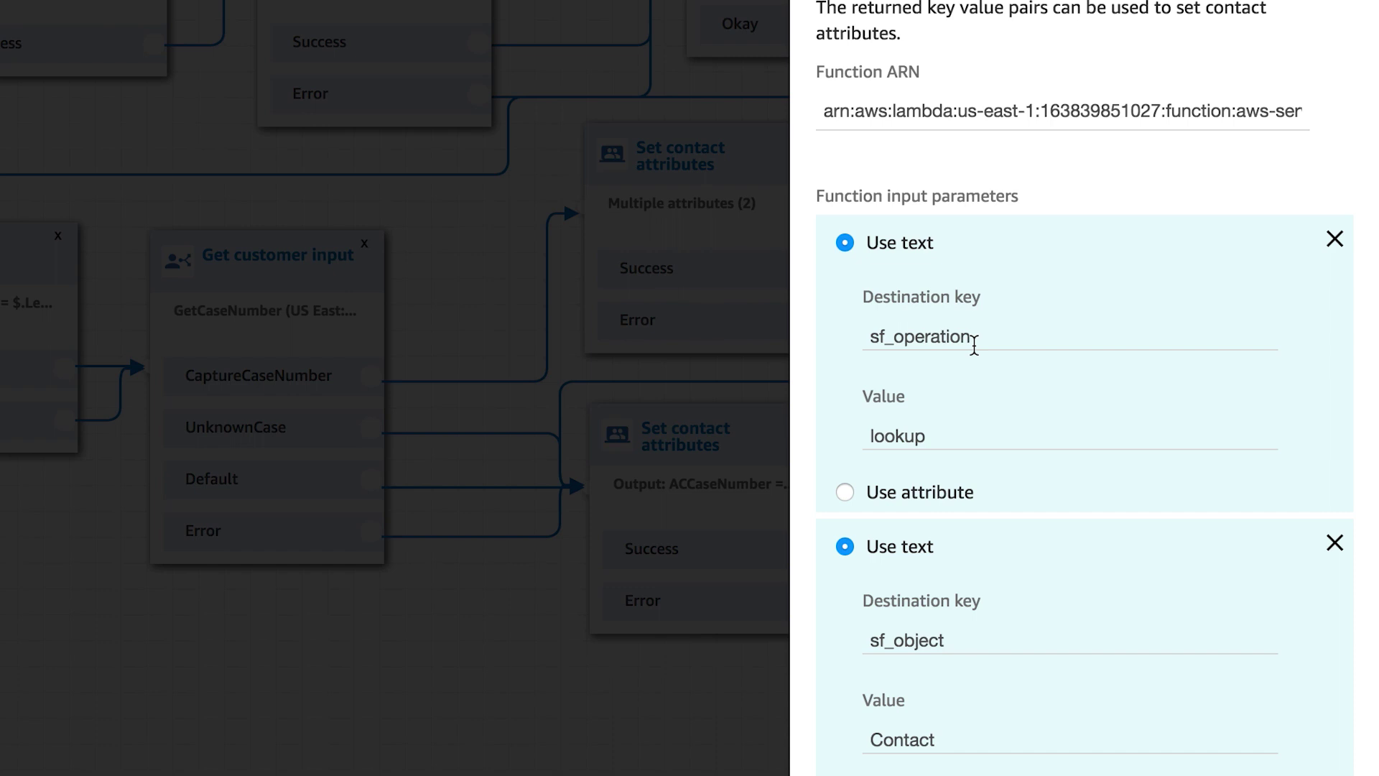
{"action": "scroll", "coordinate": [974, 347], "scroll_direction": "down", "scroll_amount": 2}
{"action": "scroll", "coordinate": [1010, 246], "scroll_direction": "down", "scroll_amount": 1}
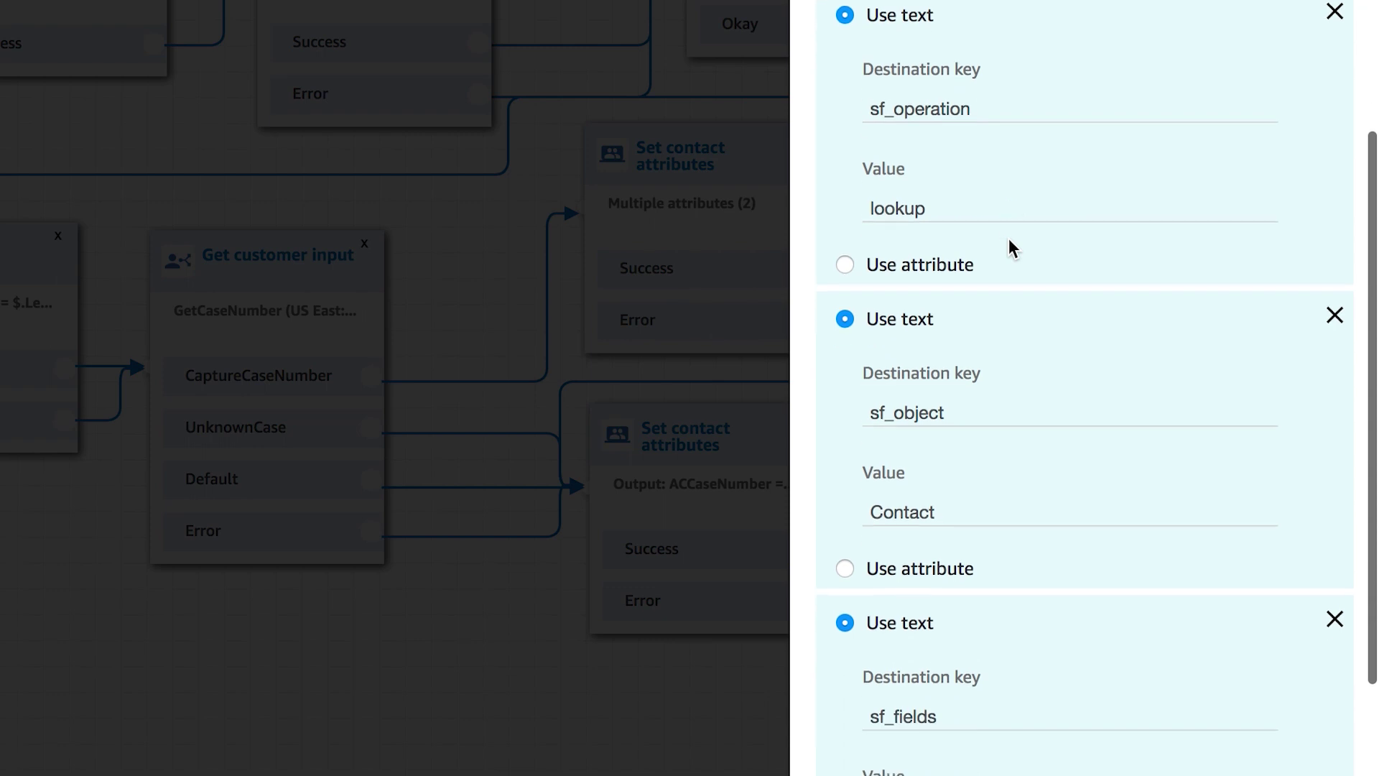
{"action": "scroll", "coordinate": [1143, 449], "scroll_direction": "down", "scroll_amount": 3}
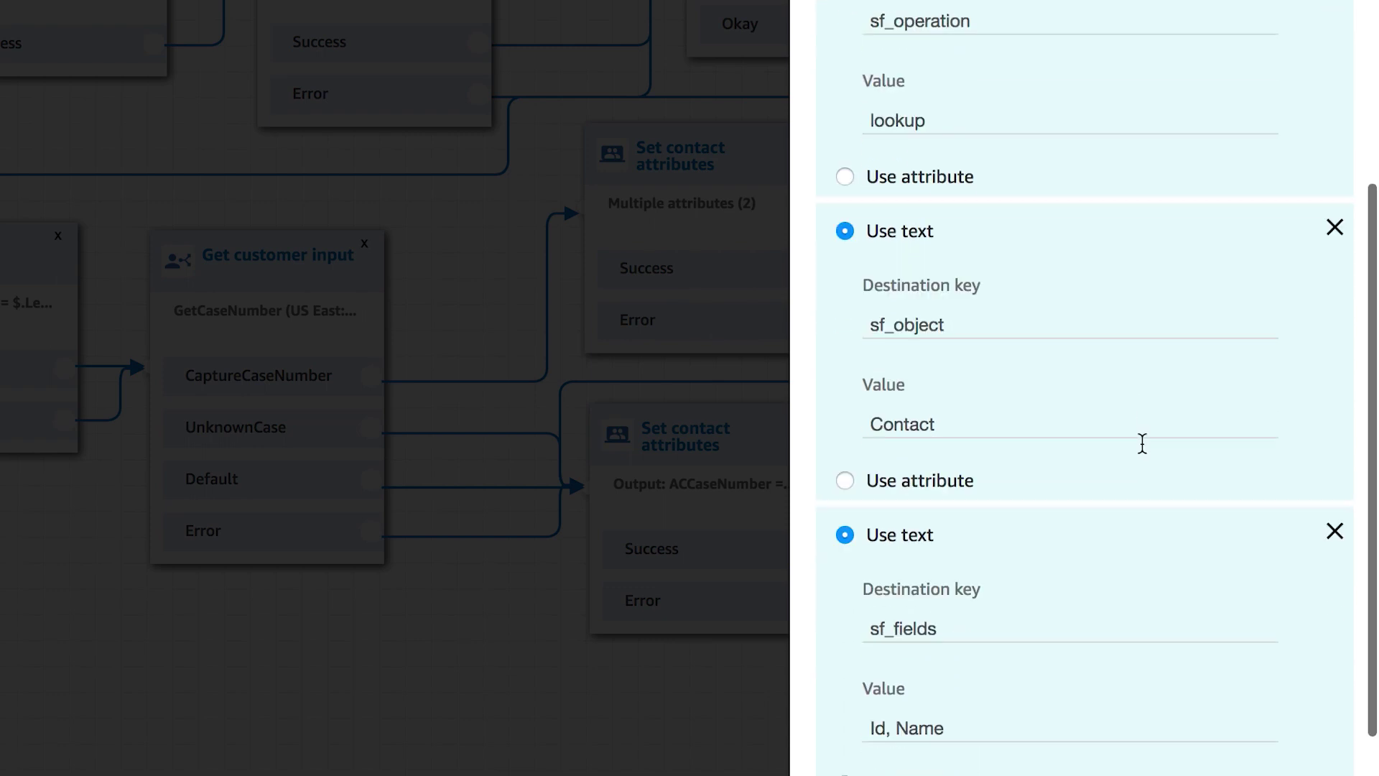
{"action": "scroll", "coordinate": [1143, 449], "scroll_direction": "down", "scroll_amount": 1}
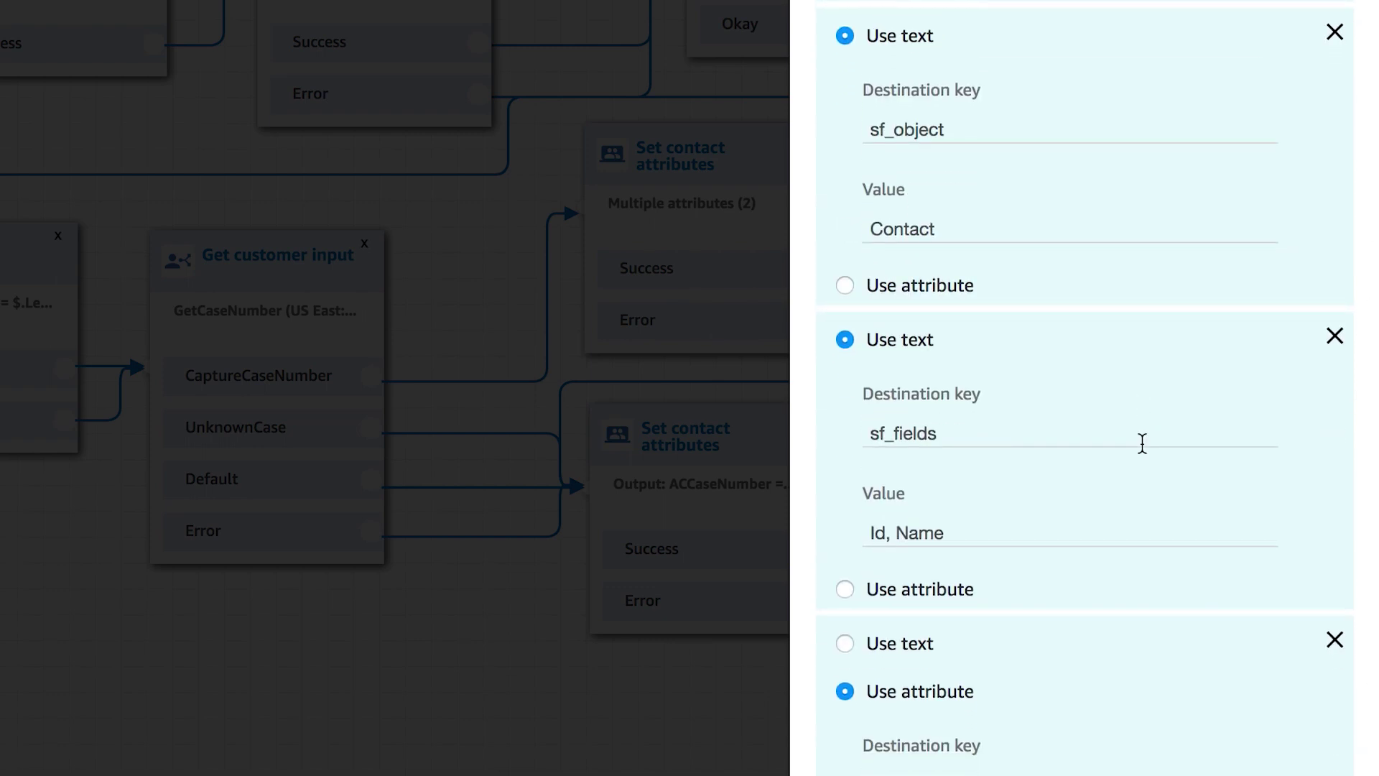
{"action": "scroll", "coordinate": [1143, 446], "scroll_direction": "down", "scroll_amount": 1}
{"action": "scroll", "coordinate": [1142, 443], "scroll_direction": "down", "scroll_amount": 2}
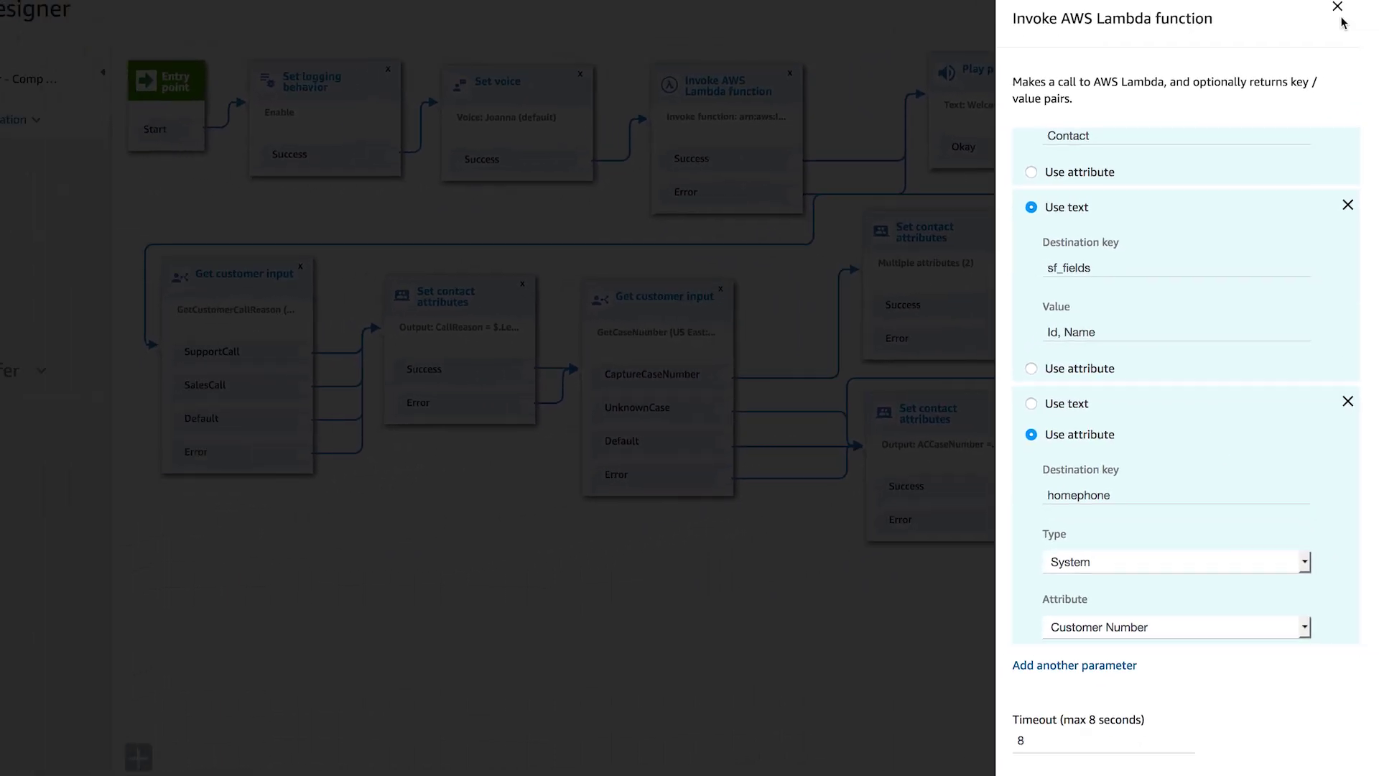
{"action": "left_click", "coordinate": [1337, 7]}
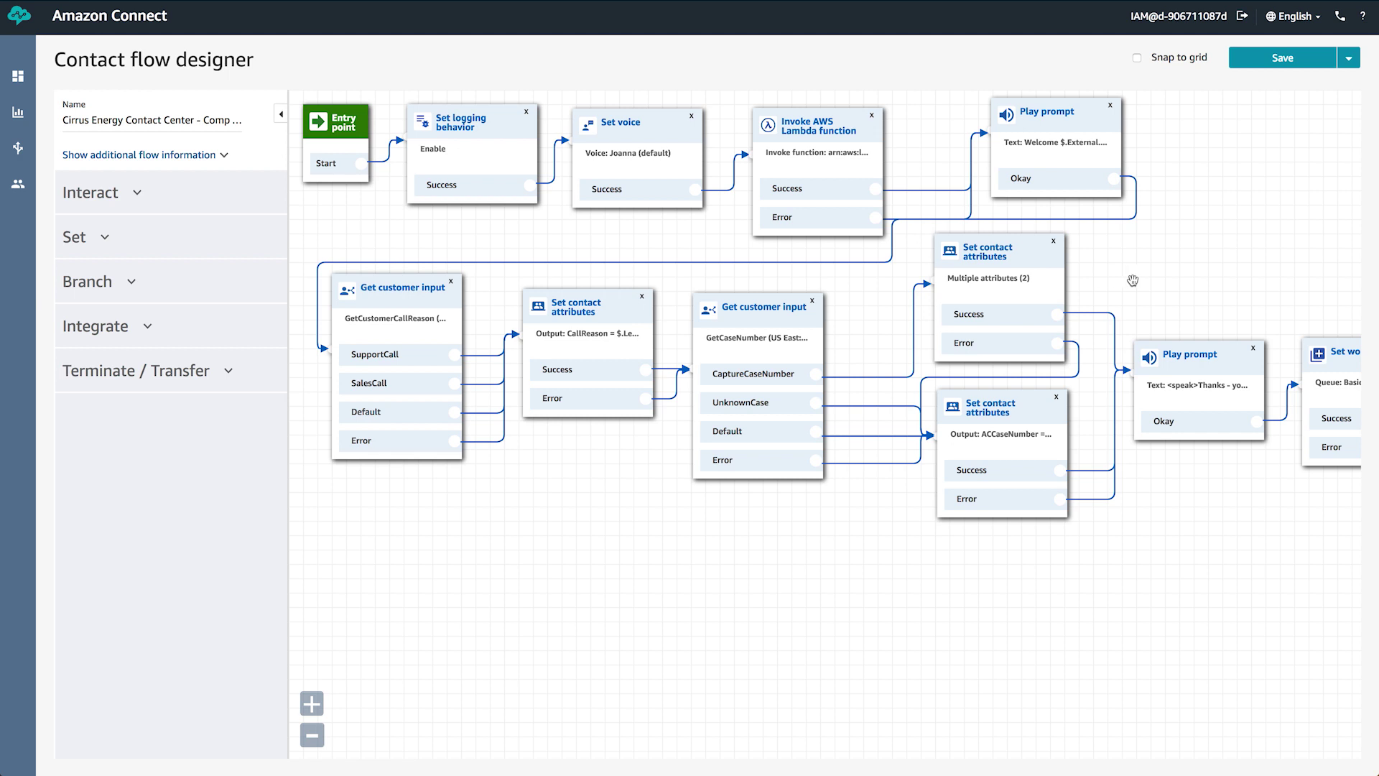
{"action": "left_click", "coordinate": [1119, 217]}
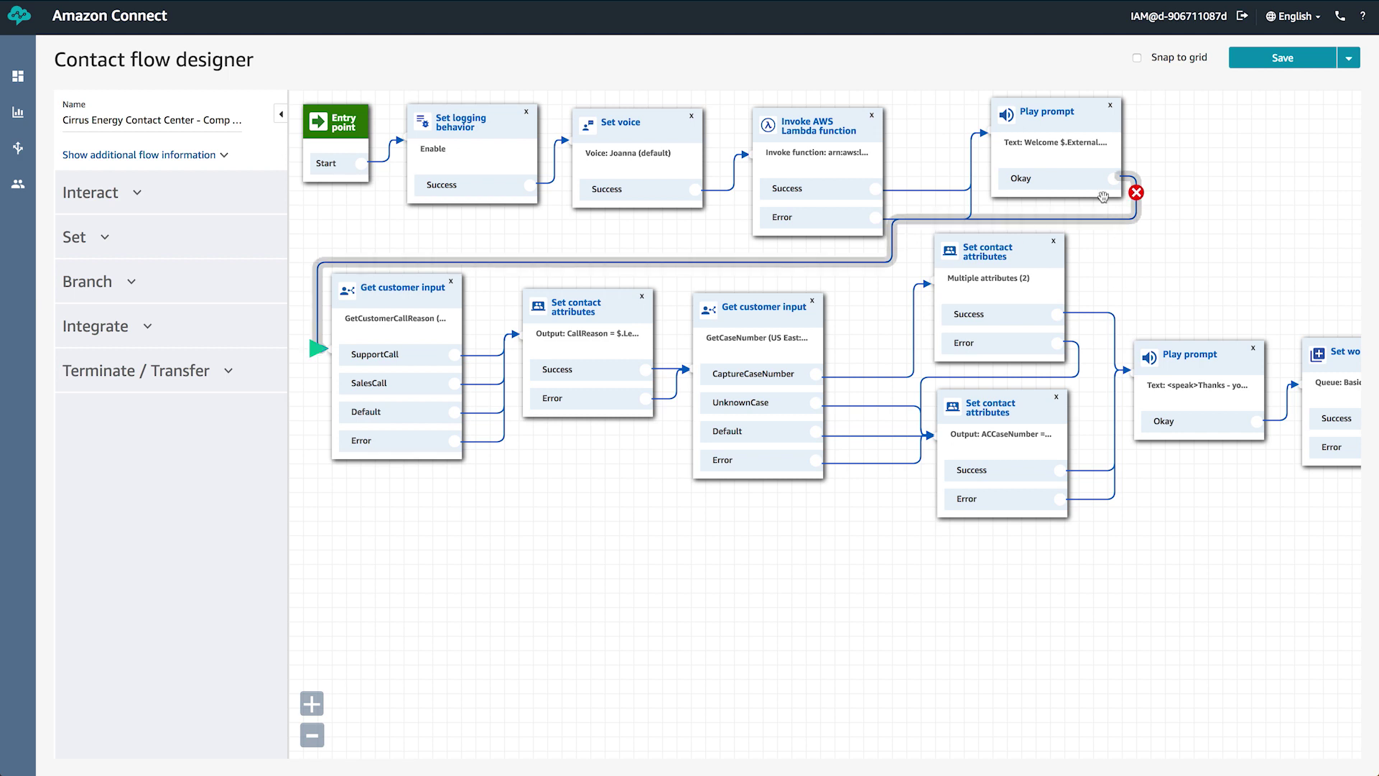
{"action": "left_click", "coordinate": [1056, 134]}
{"action": "left_click", "coordinate": [1055, 121]}
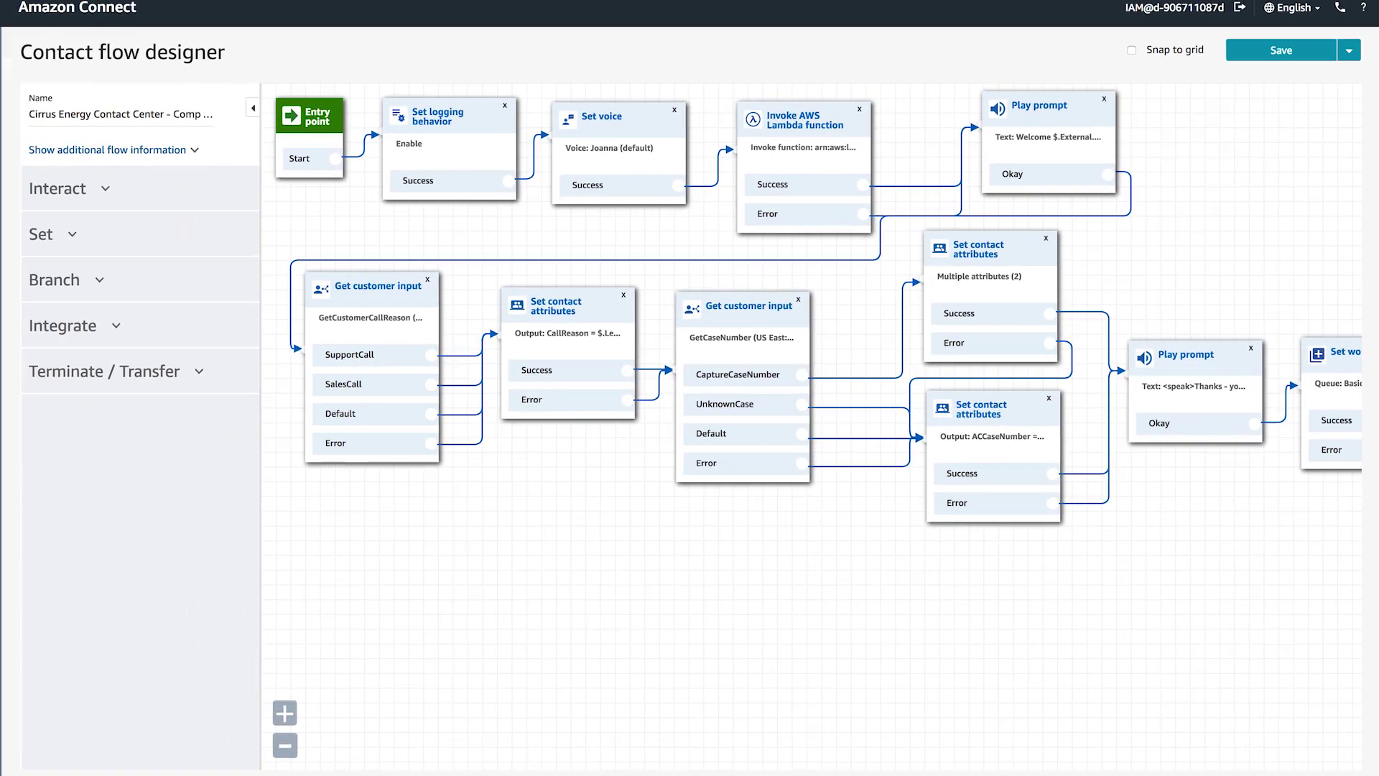
{"action": "left_click", "coordinate": [416, 295]}
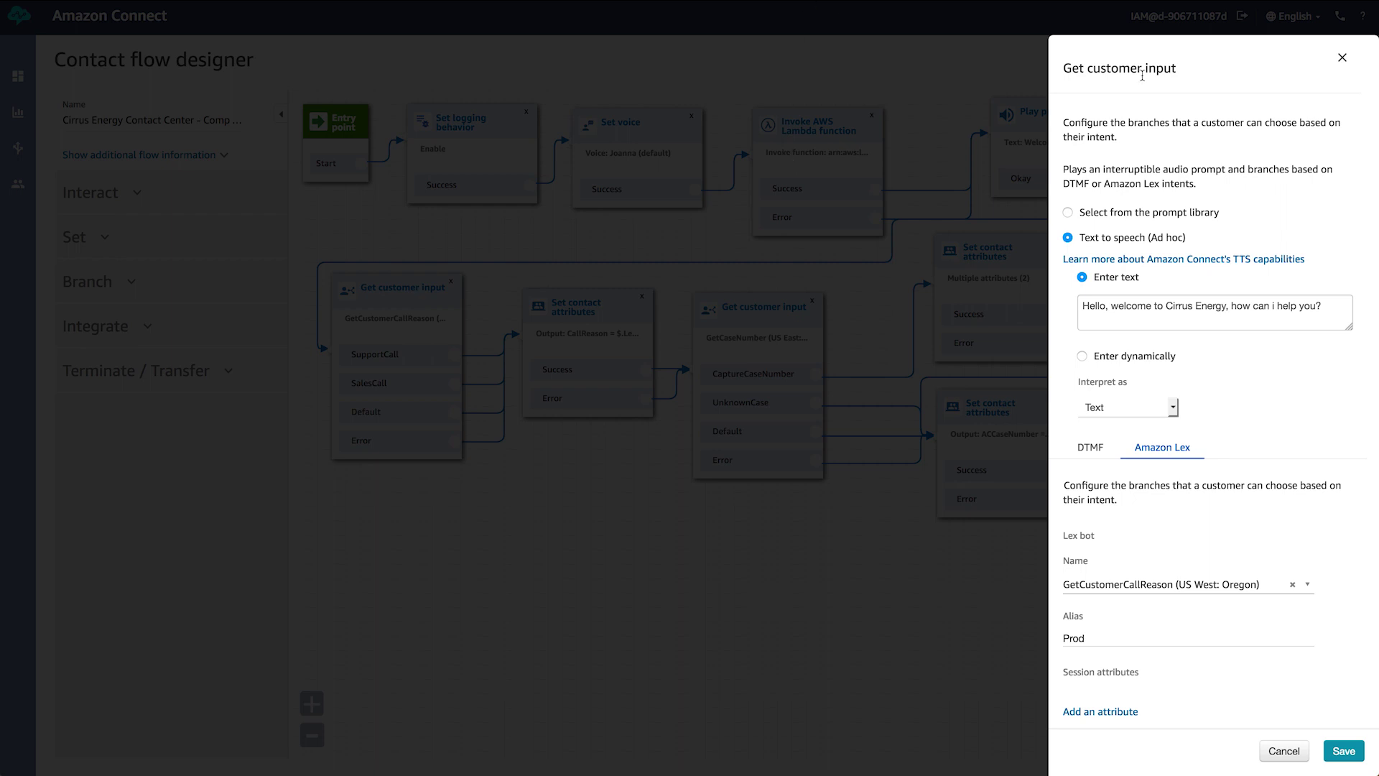
{"action": "left_click", "coordinate": [1342, 58]}
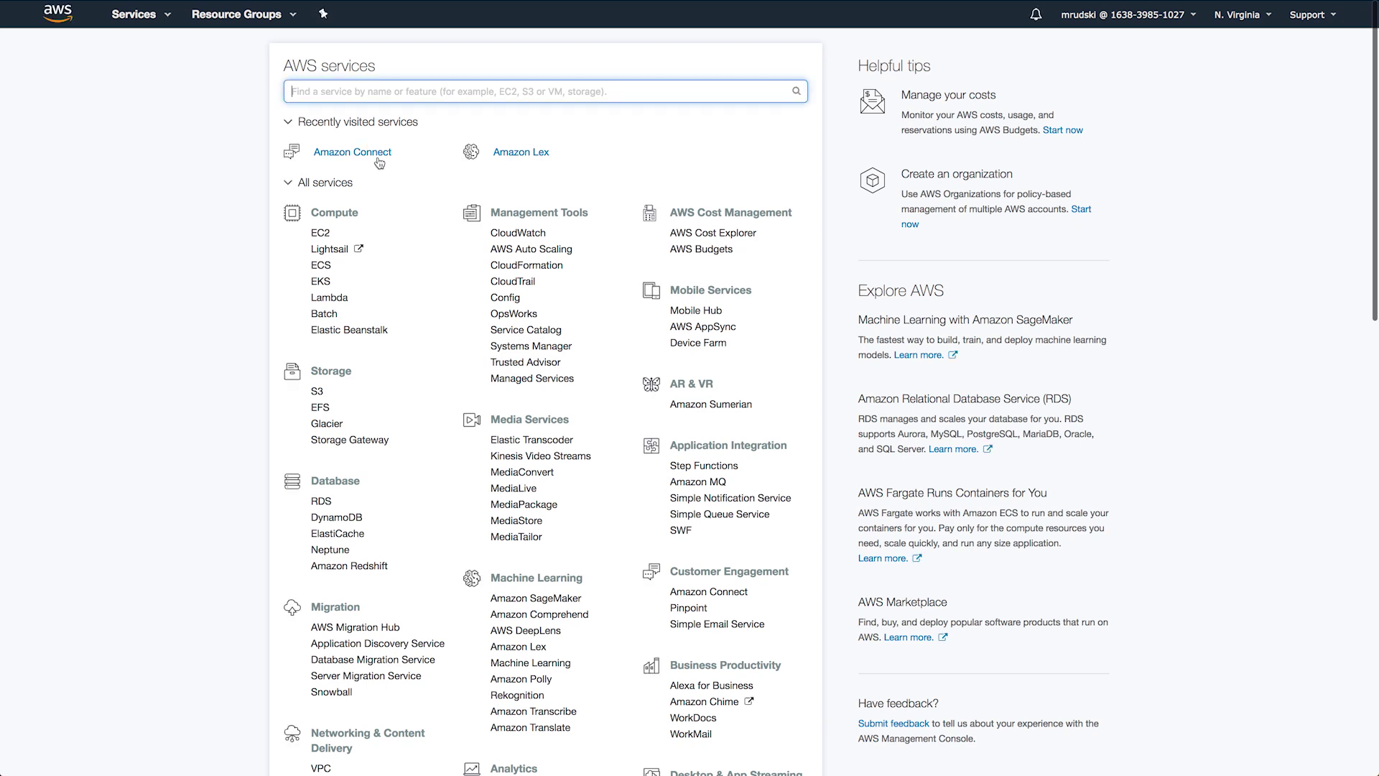
Step: Go to Amazon Lex and open the GetCustomerCallReason bot
{"action": "left_click", "coordinate": [505, 153]}
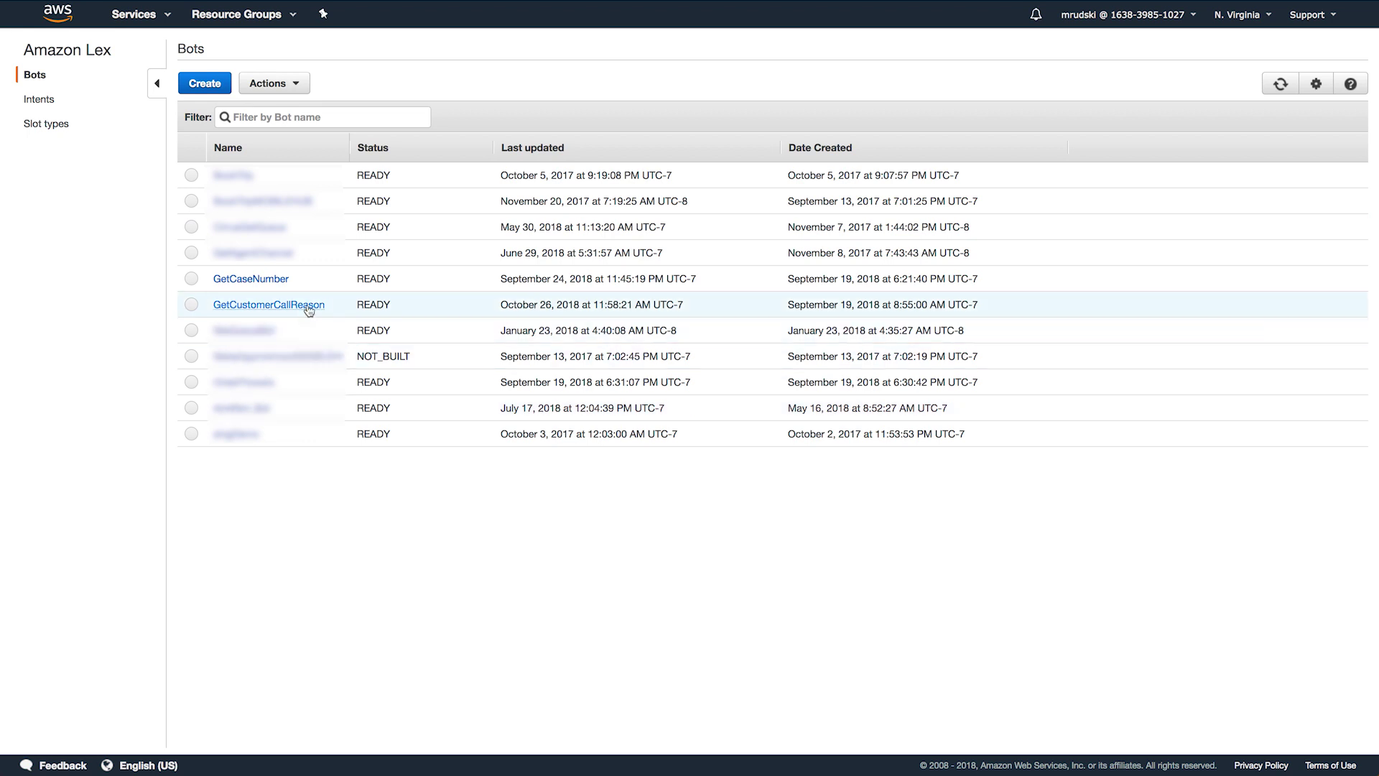
{"action": "left_click", "coordinate": [308, 306]}
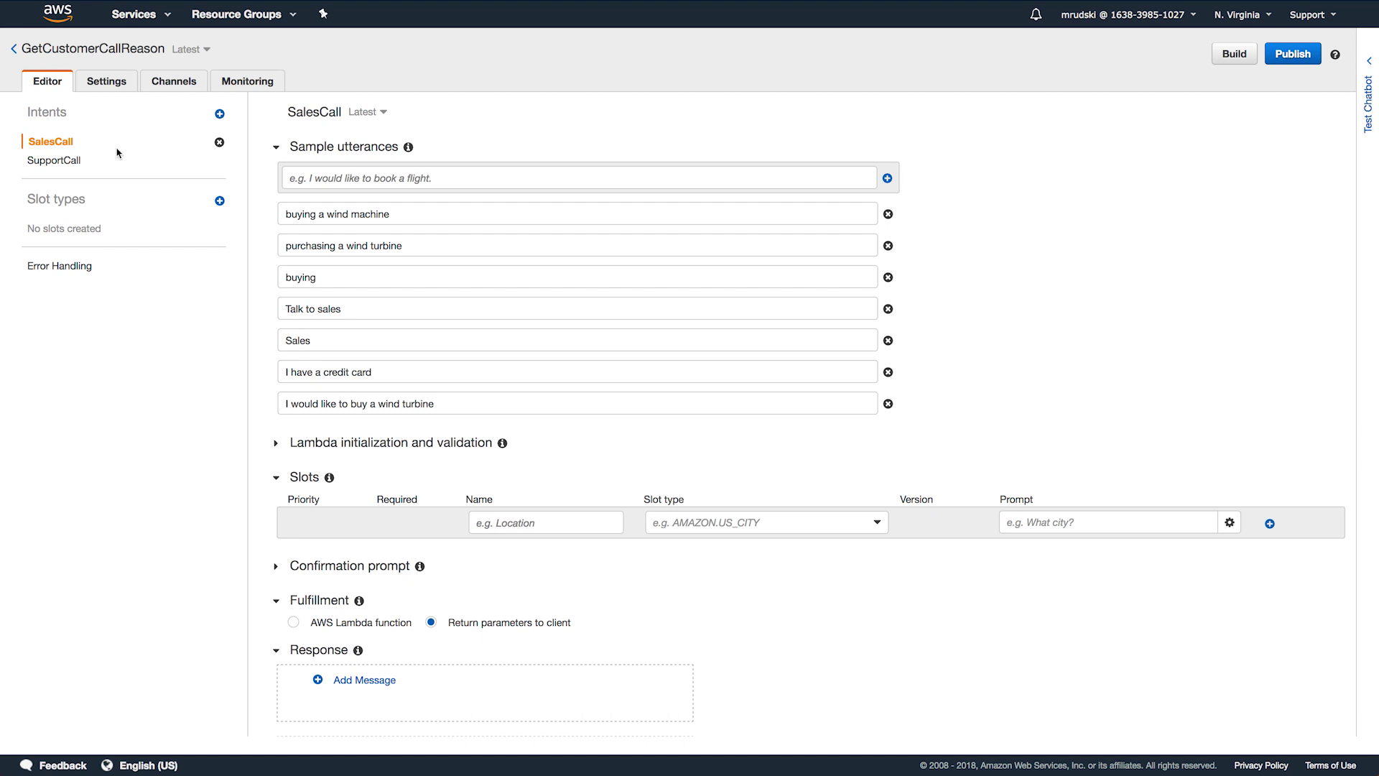
Step: Show the SupportCall intent's sample utterances, then return to the Lex bots list
{"action": "left_click", "coordinate": [77, 164]}
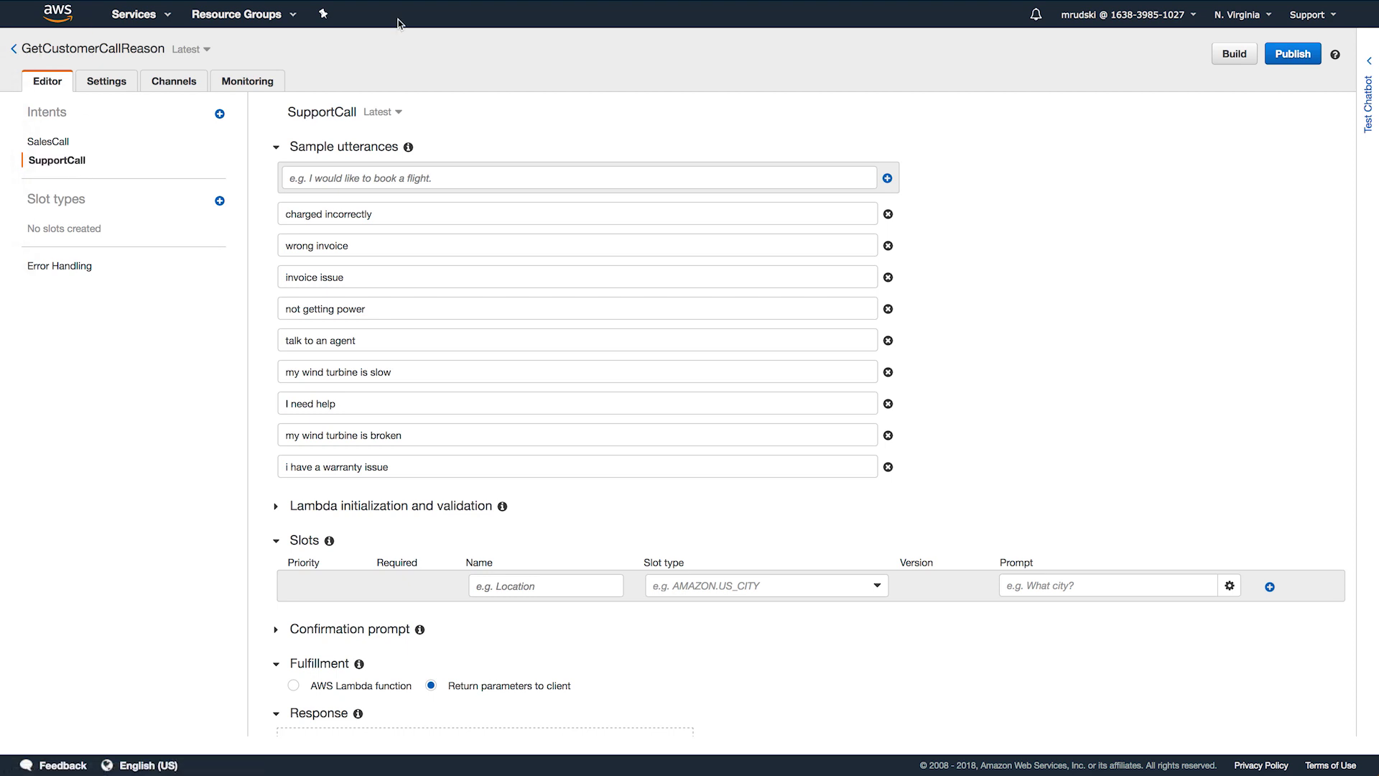
{"action": "left_click", "coordinate": [13, 48]}
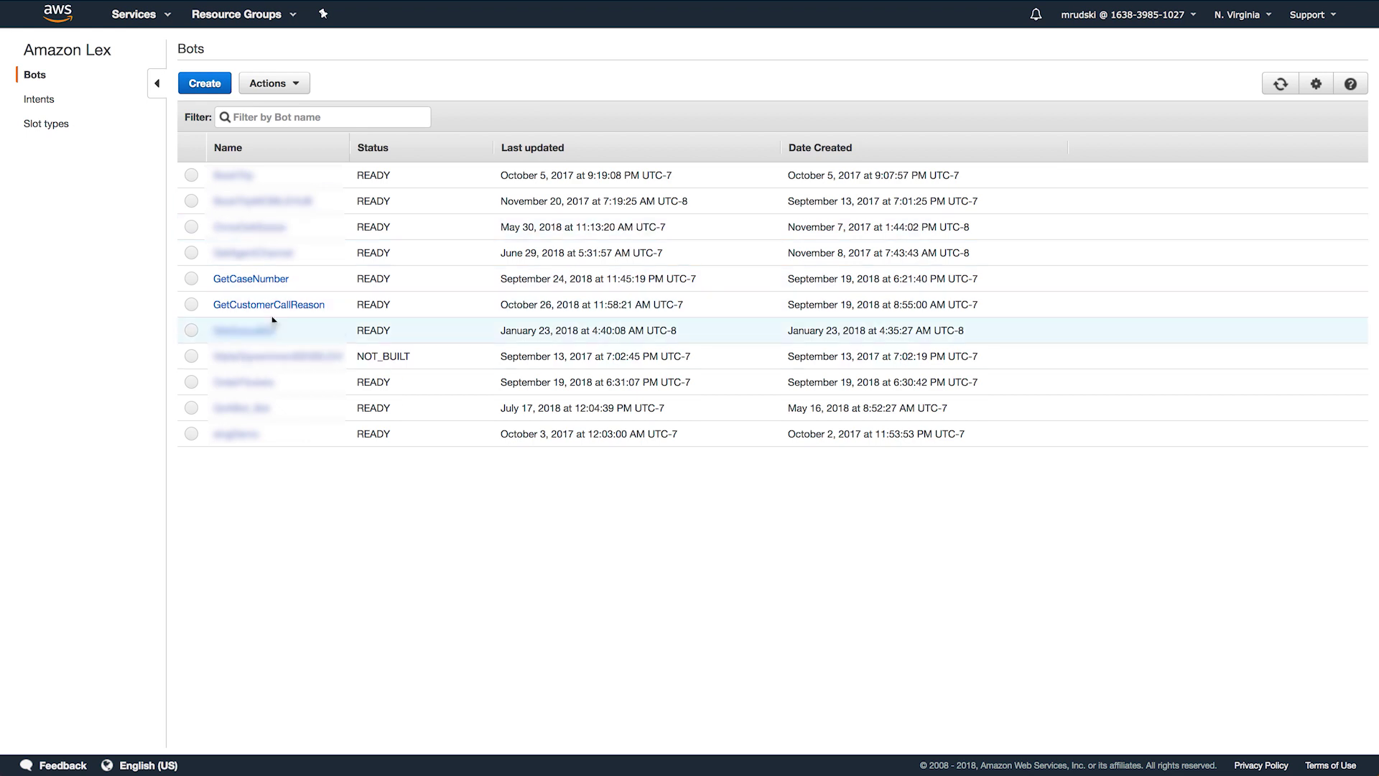
Step: Open the GetCaseNumber bot from the Lex bots list
{"action": "left_click", "coordinate": [270, 279]}
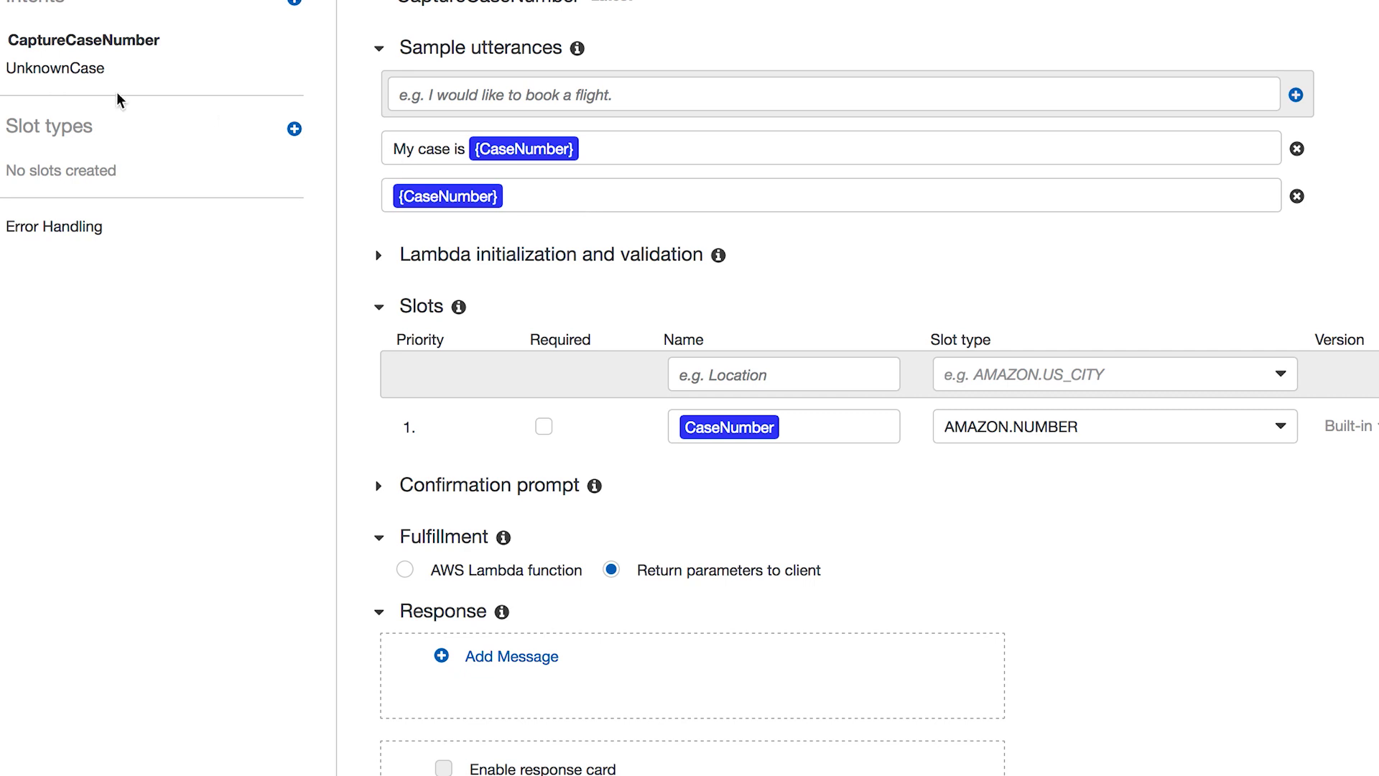
Step: View the UnknownCase intent's utterances, then shift the Connect flow canvas toward the queue blocks
{"action": "left_click", "coordinate": [74, 67]}
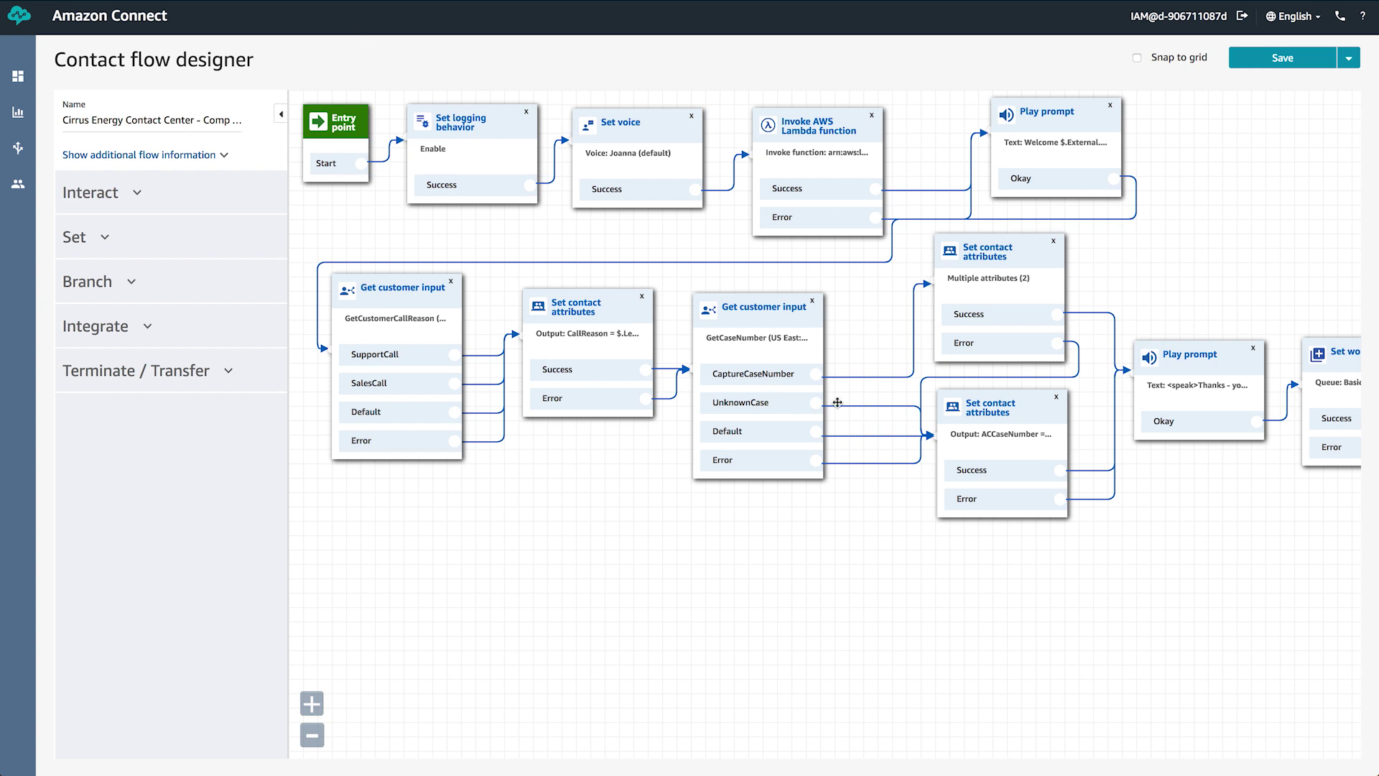
{"action": "left_click_drag", "start_coordinate": [954, 683], "coordinate": [733, 694]}
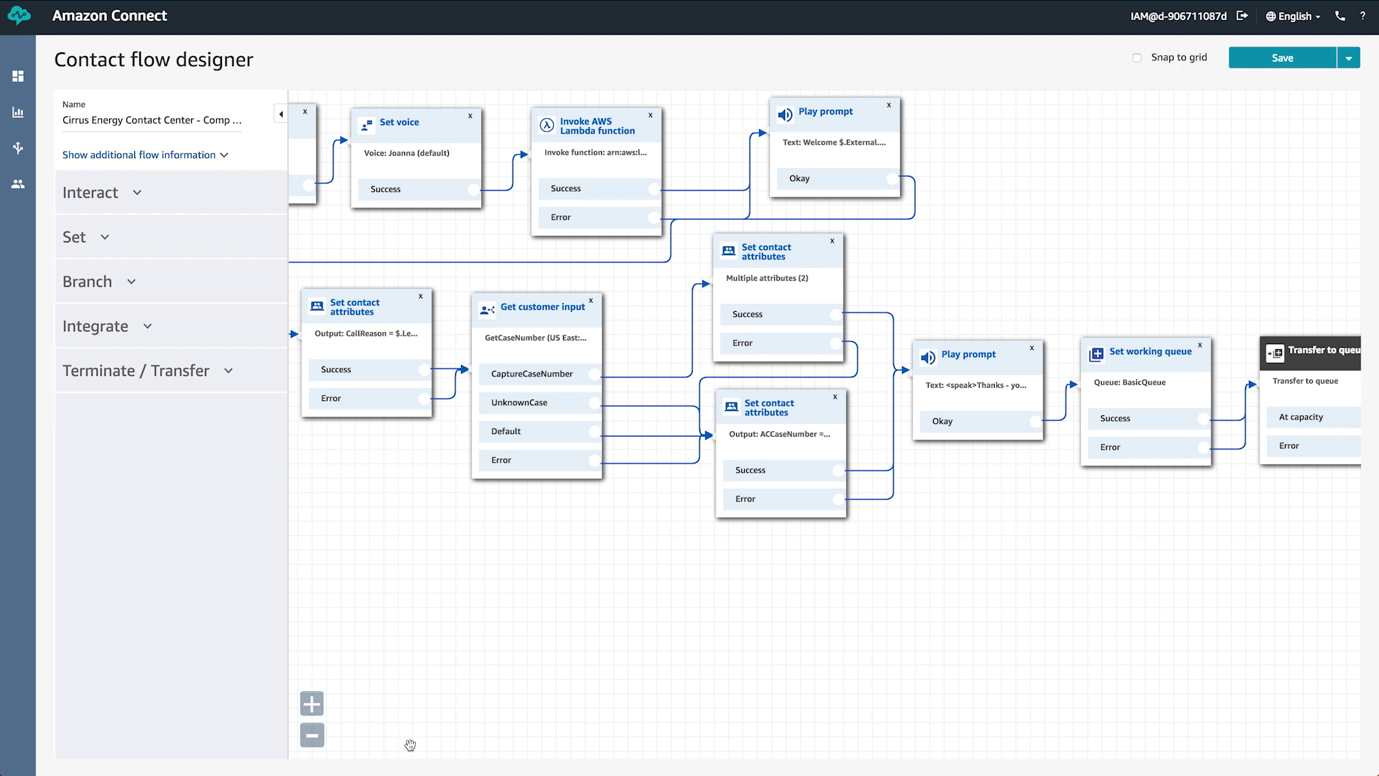
Step: Inspect the ACCaseNumber and upper Set contact attributes blocks, then the case-number Play prompt
{"action": "left_click", "coordinate": [776, 412]}
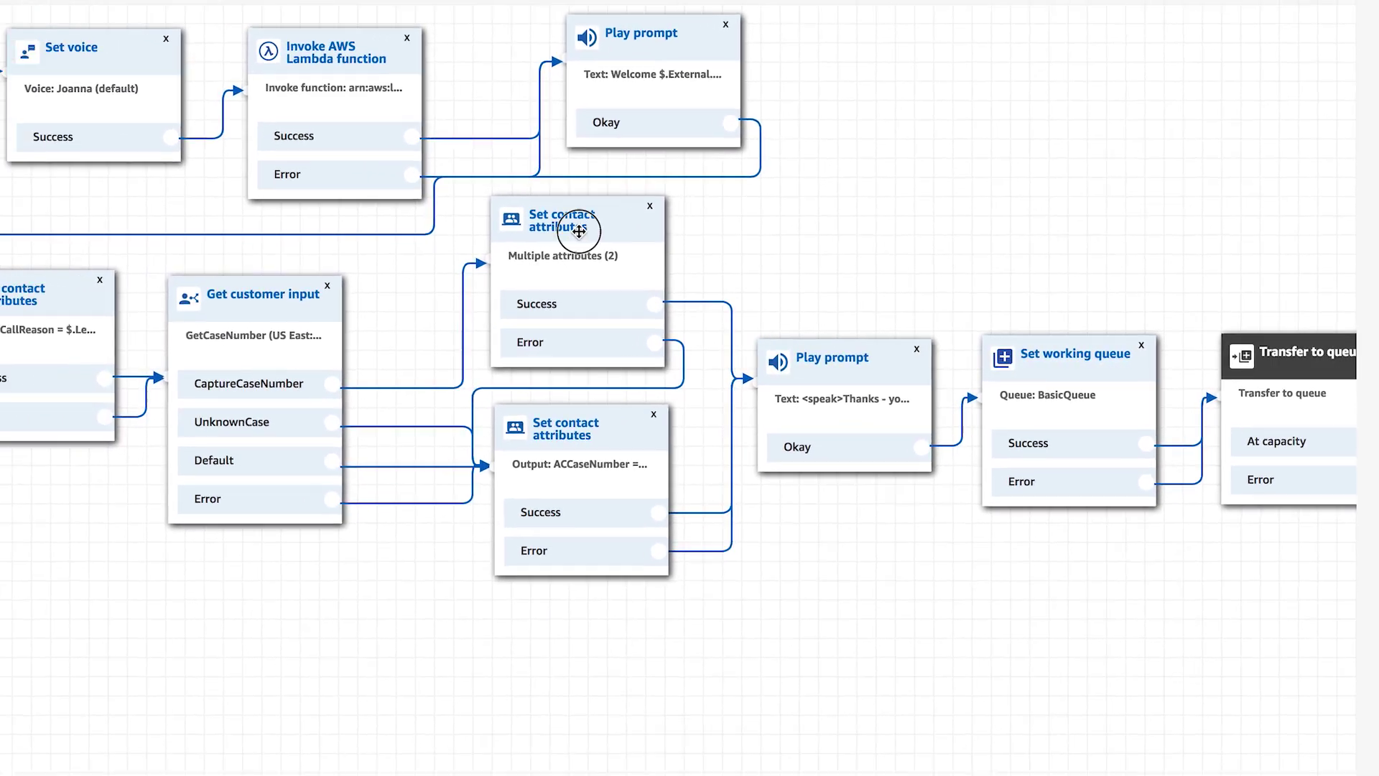
{"action": "left_click", "coordinate": [579, 230]}
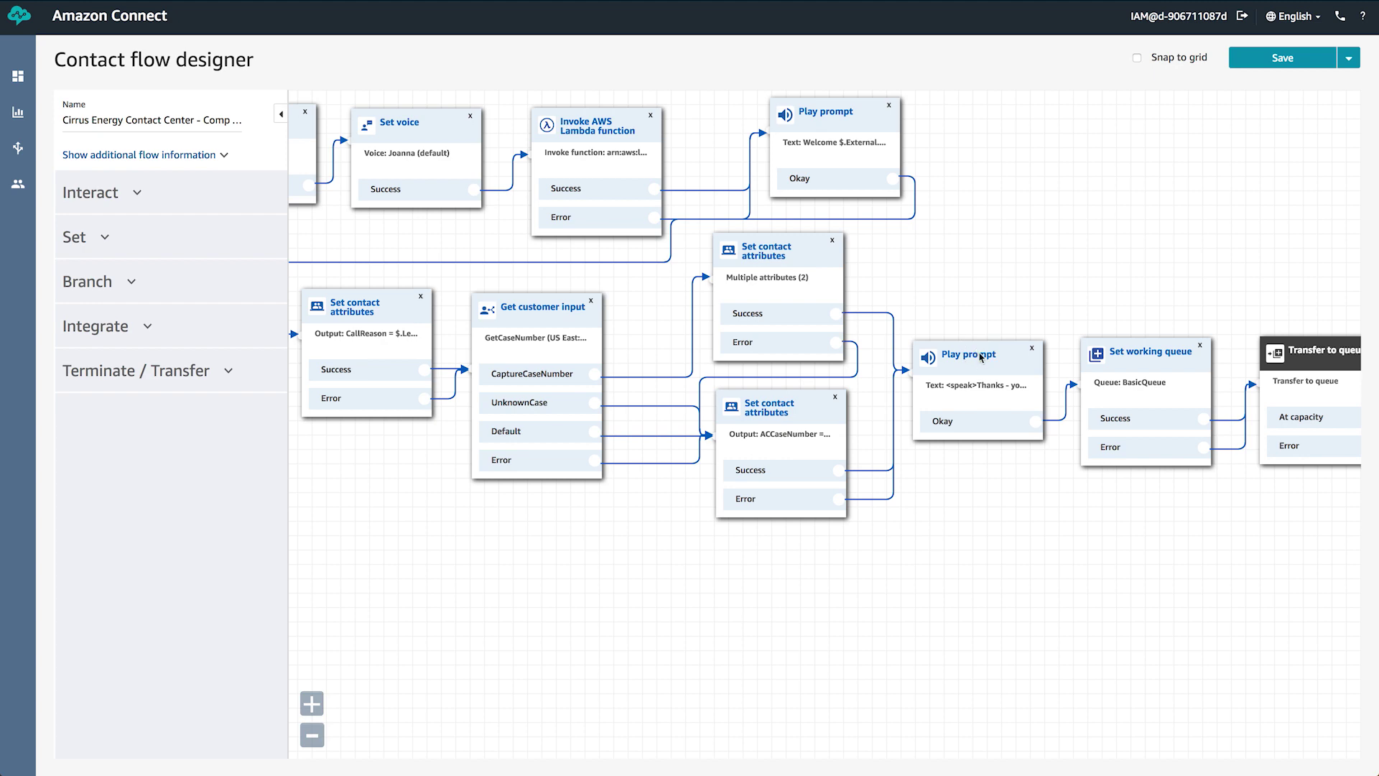
{"action": "left_click", "coordinate": [981, 357]}
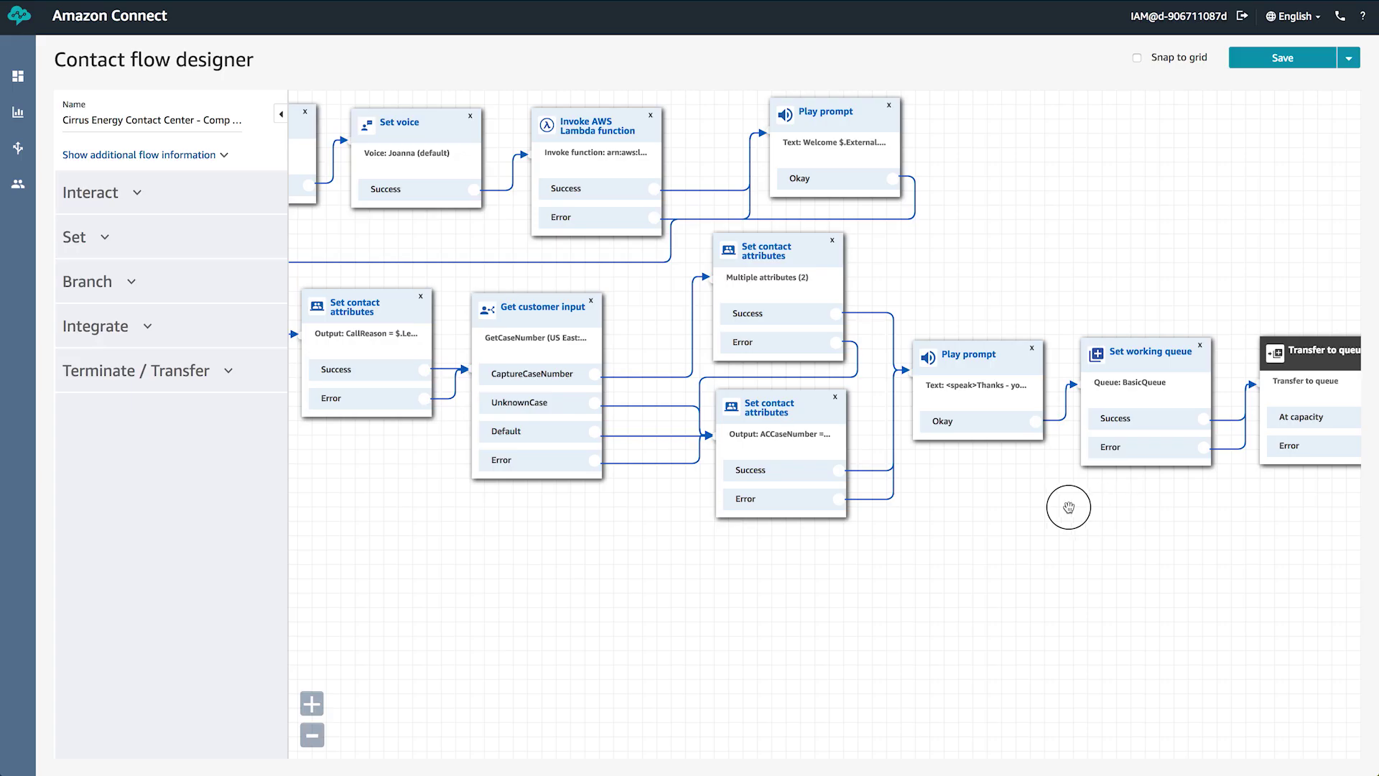
Step: Pan the Cirrus Energy flow to reveal Transfer to queue and the final Disconnect / hang up block
{"action": "left_click_drag", "start_coordinate": [1062, 501], "coordinate": [869, 508]}
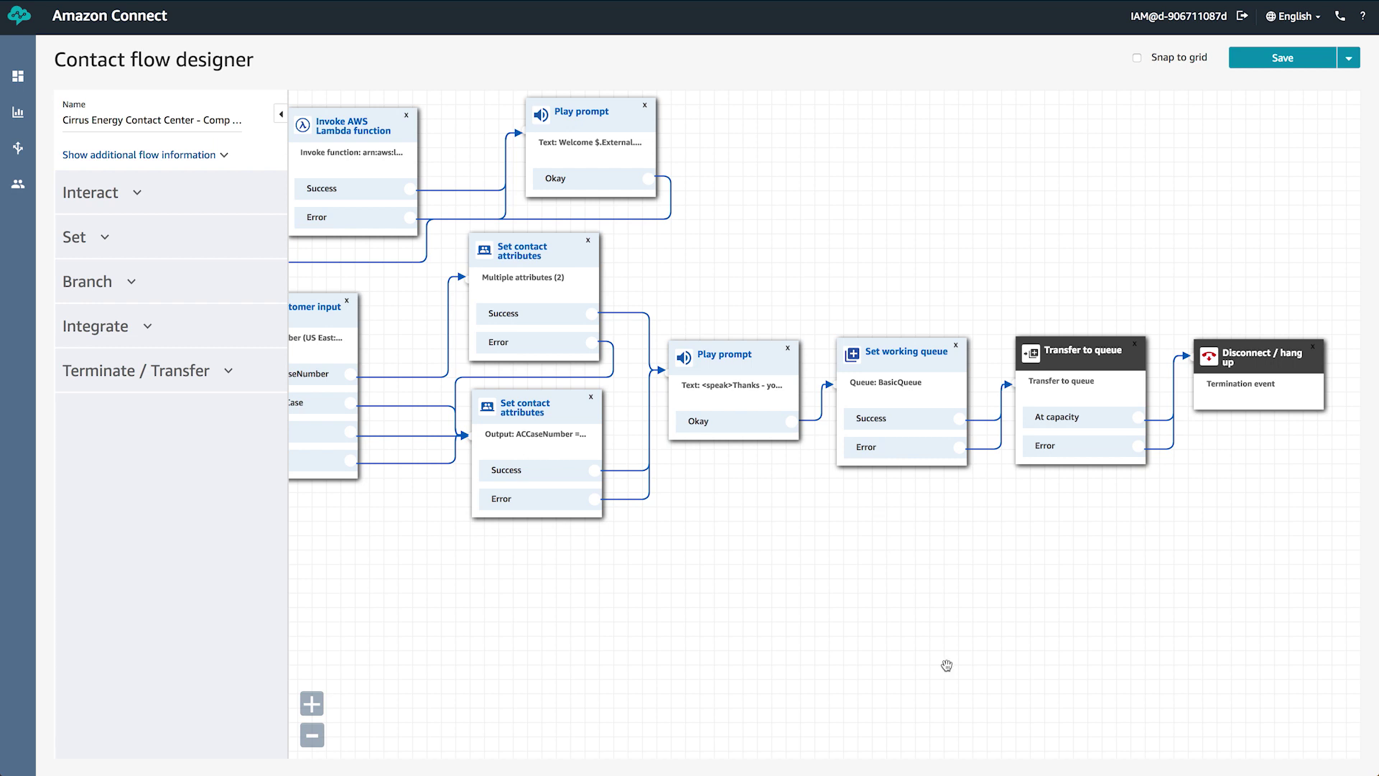
Step: Pan the flow back to show contact attributes, the thanks prompt and BasicQueue routing
{"action": "left_click_drag", "start_coordinate": [782, 616], "coordinate": [1019, 629]}
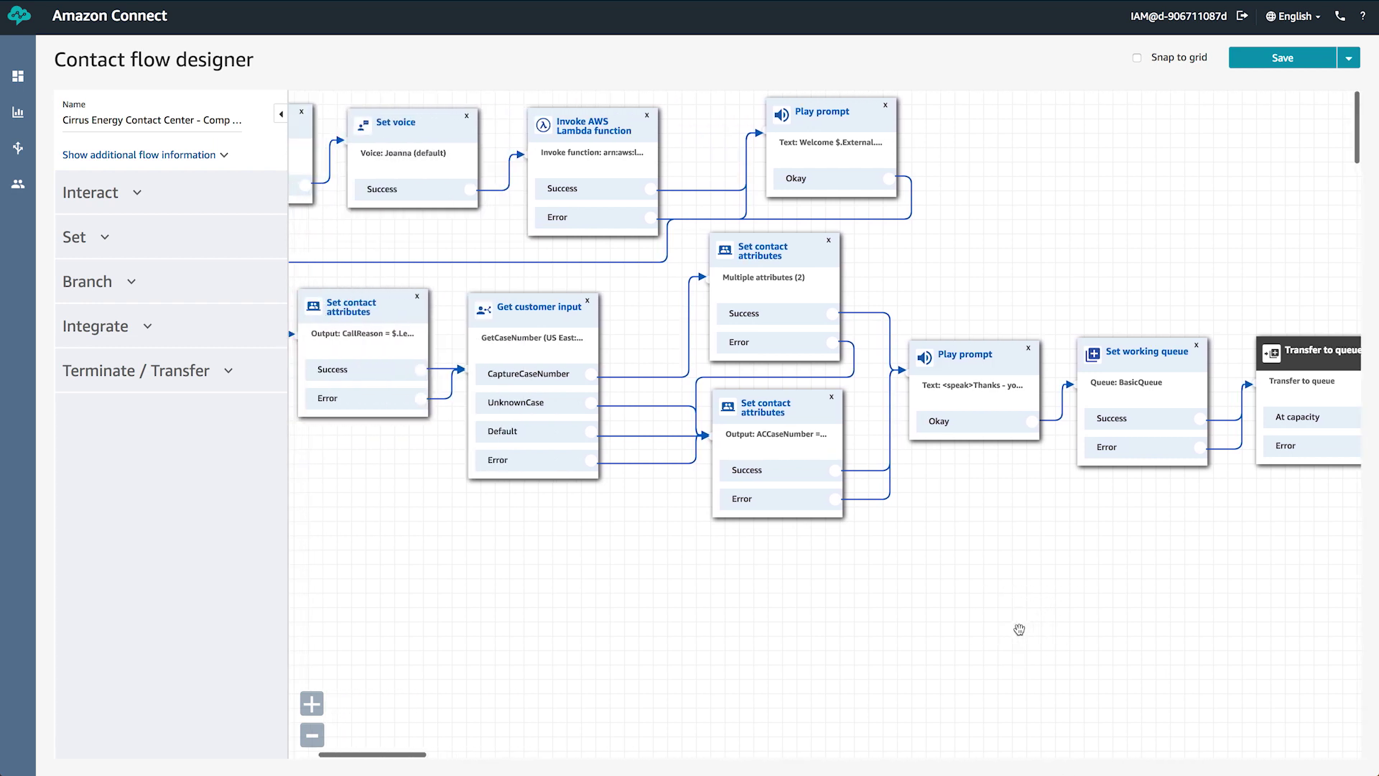